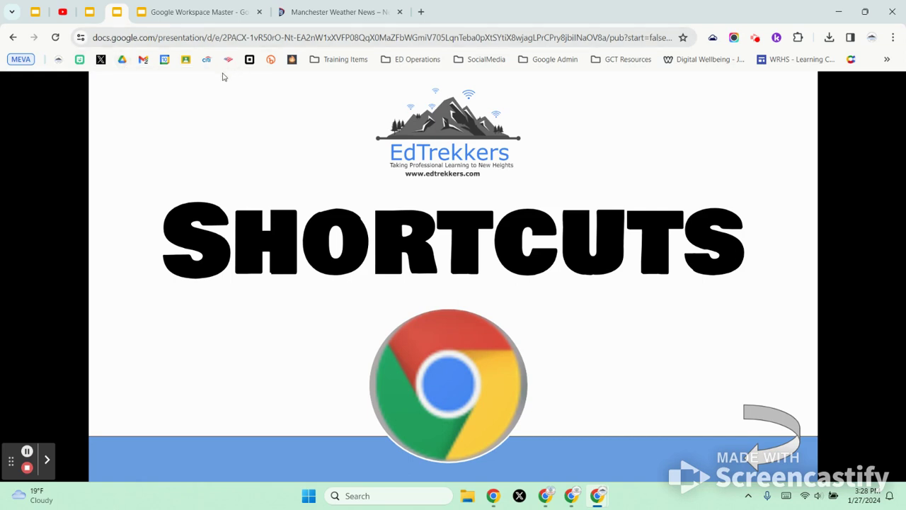
# Step: View the Google apps launcher in a new tab, and close that tab
pyautogui.click(422, 12)
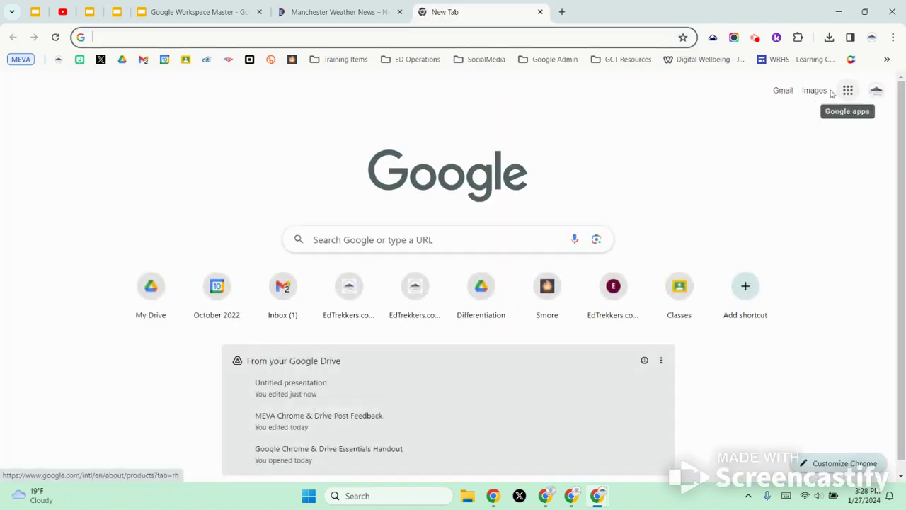
pyautogui.click(848, 91)
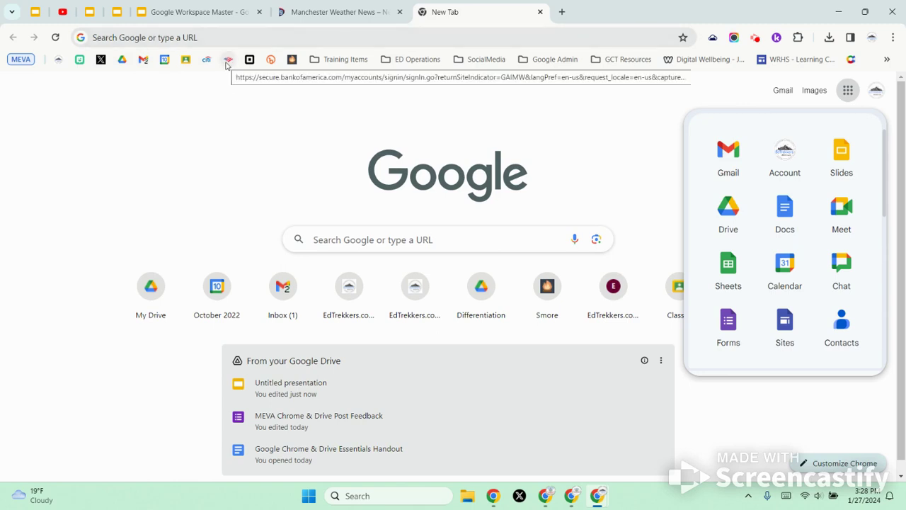
pyautogui.click(540, 12)
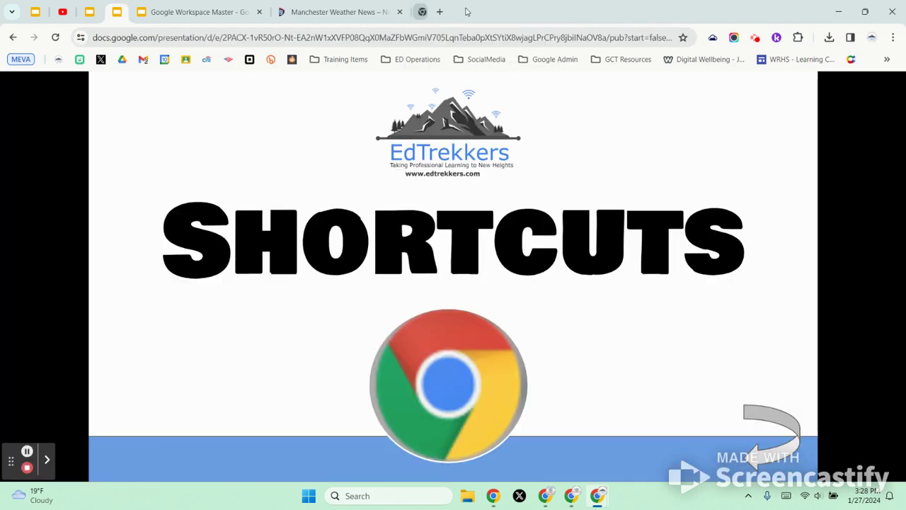
# Step: Switch to the Manchester weather page, dismiss the newsletter sign-up, and look over the hourly and 10-day forecasts
pyautogui.click(350, 14)
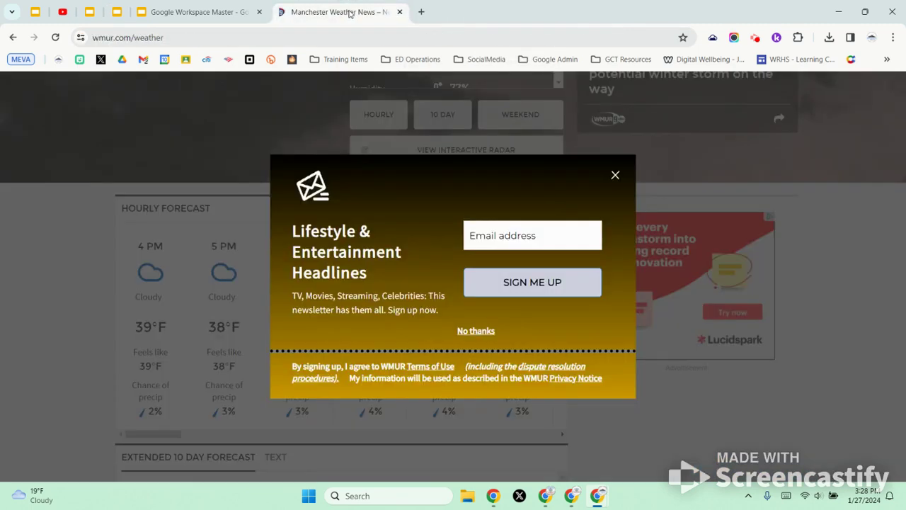
pyautogui.click(620, 177)
pyautogui.scroll(-1, 663, 232)
pyautogui.scroll(1, 661, 230)
pyautogui.scroll(-8, 664, 231)
pyautogui.scroll(7, 663, 234)
pyautogui.scroll(-6, 664, 241)
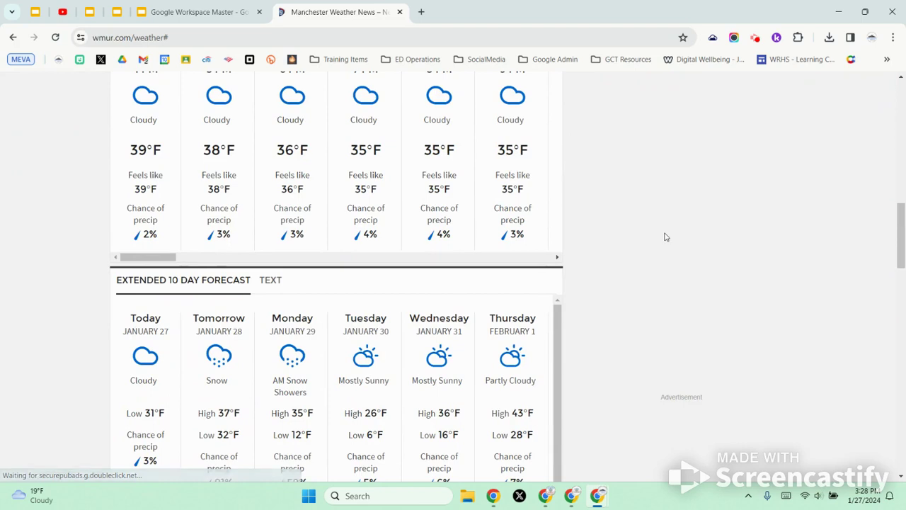
pyautogui.scroll(1, 665, 235)
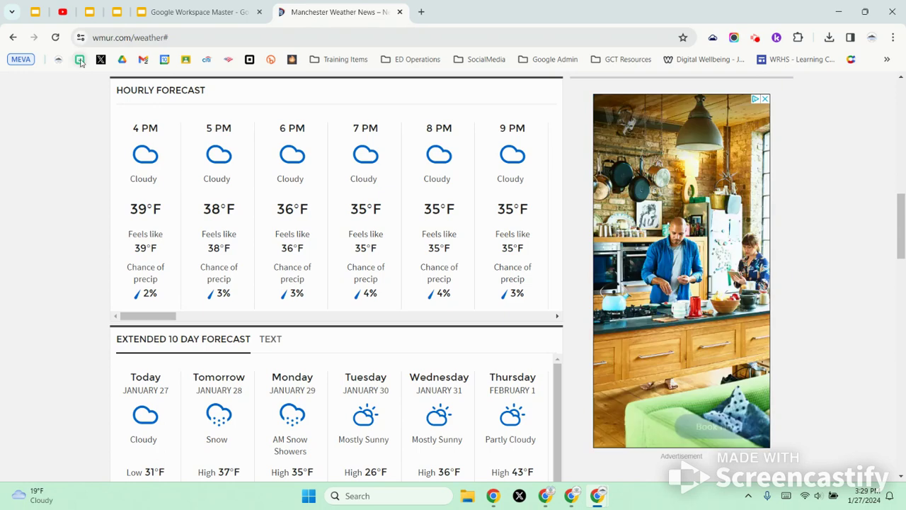
# Step: Review the slide on creating shortcuts, and add the WMUR weather page to the bookmarks bar just after the Google Drive bookmark
pyautogui.click(195, 12)
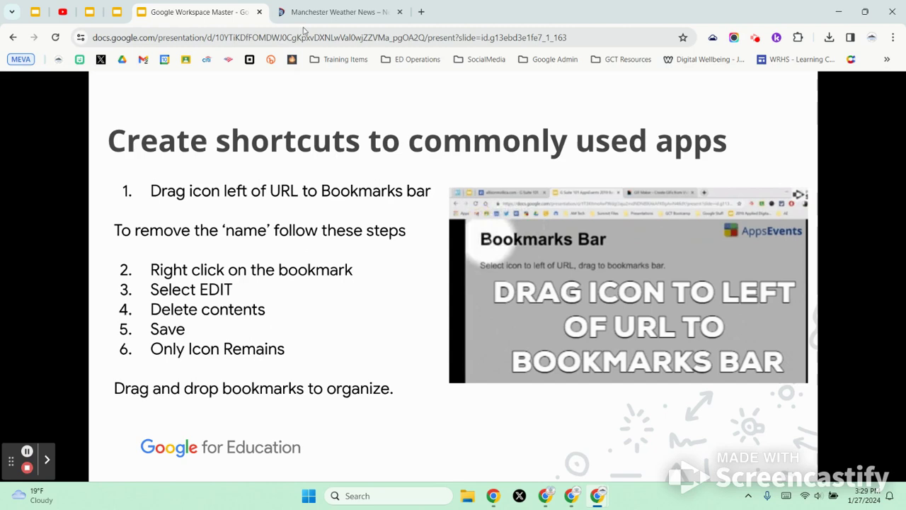
pyautogui.moveTo(310, 13)
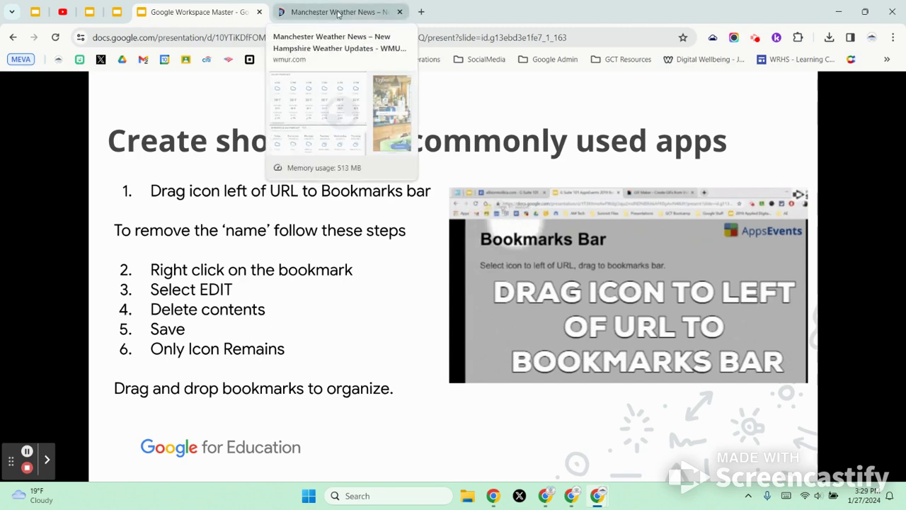
pyautogui.click(339, 13)
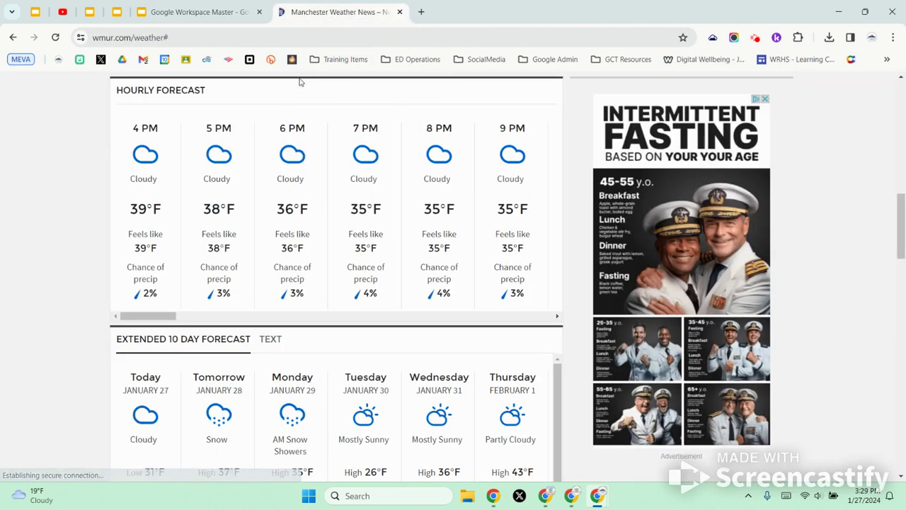
pyautogui.scroll(3, 382, 198)
pyautogui.scroll(8, 371, 166)
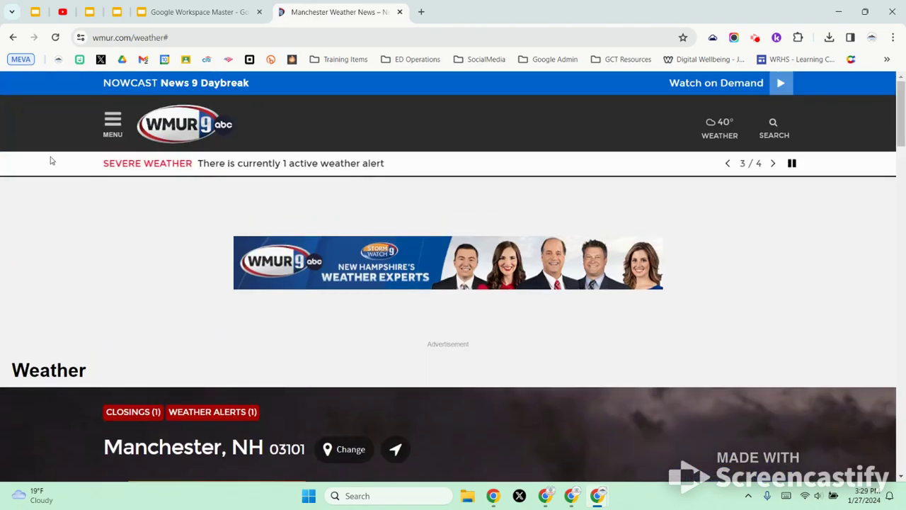
pyautogui.moveTo(81, 37); pyautogui.dragTo(123, 62)
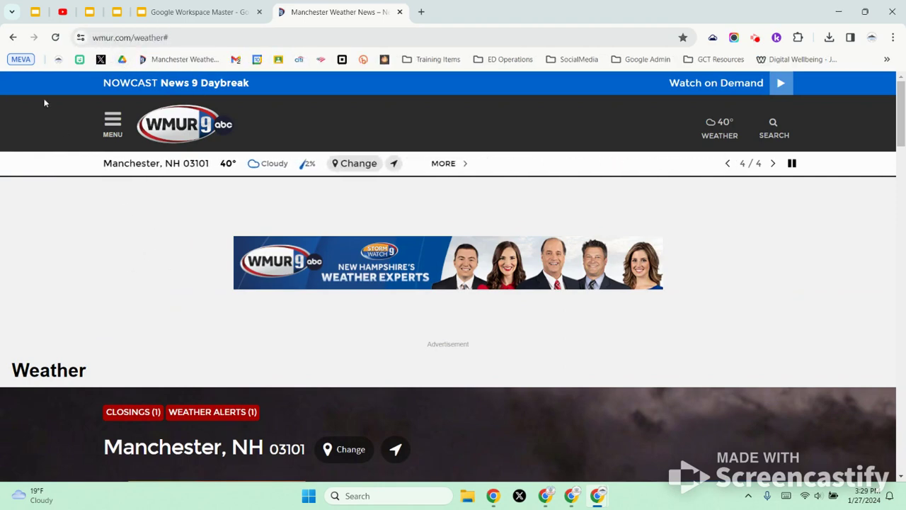
# Step: Clear the name of the Manchester Weather bookmark so it shows only its icon, and save it
pyautogui.rightClick(196, 65)
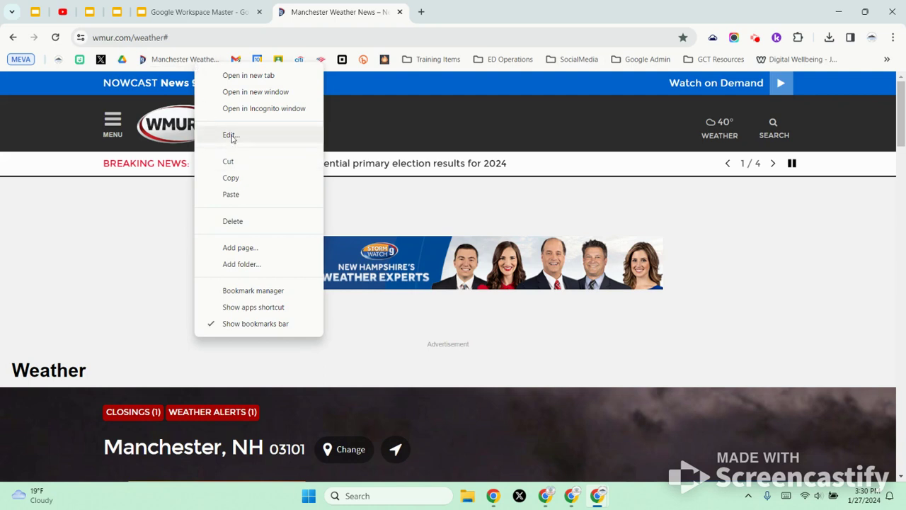
pyautogui.press('Escape')
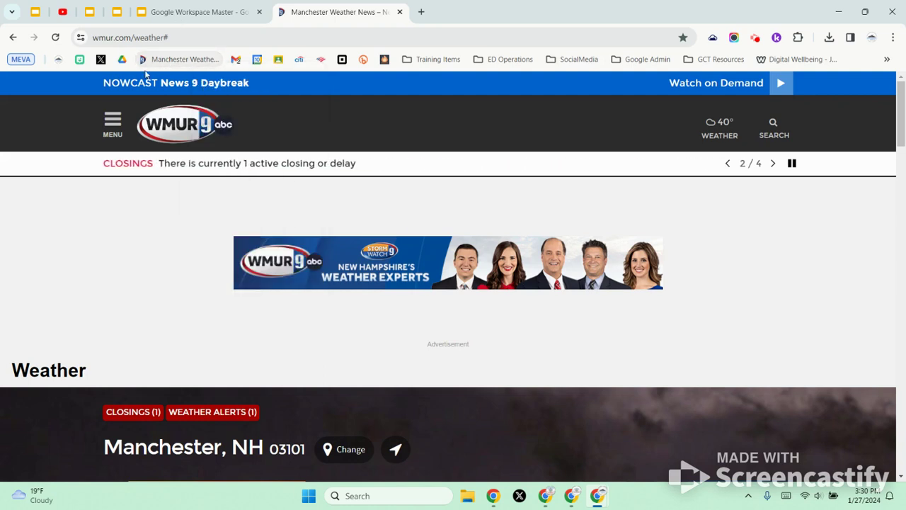
pyautogui.click(144, 61)
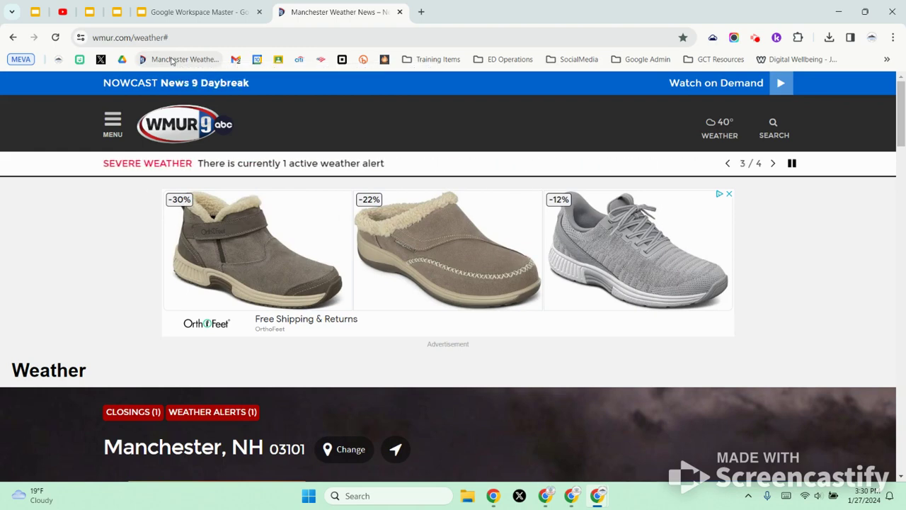
pyautogui.rightClick(172, 60)
pyautogui.click(229, 132)
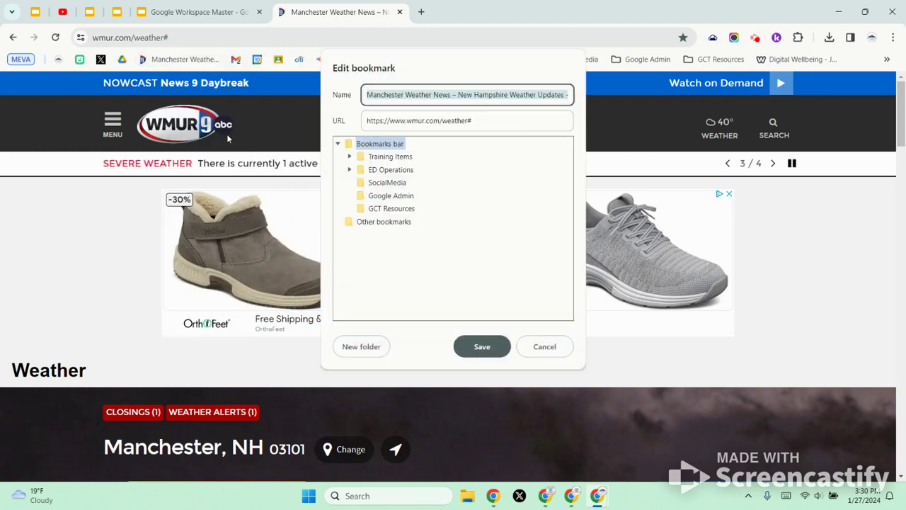
pyautogui.press('BackSpace')
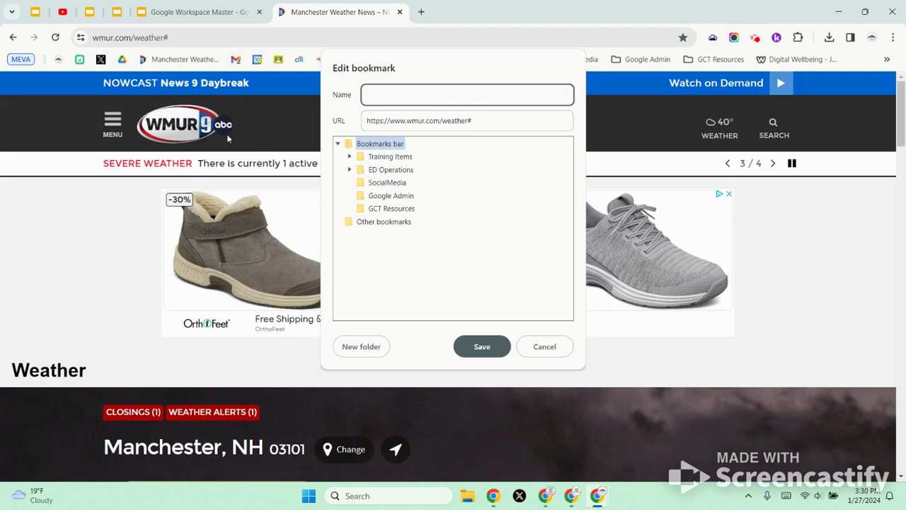
pyautogui.click(487, 347)
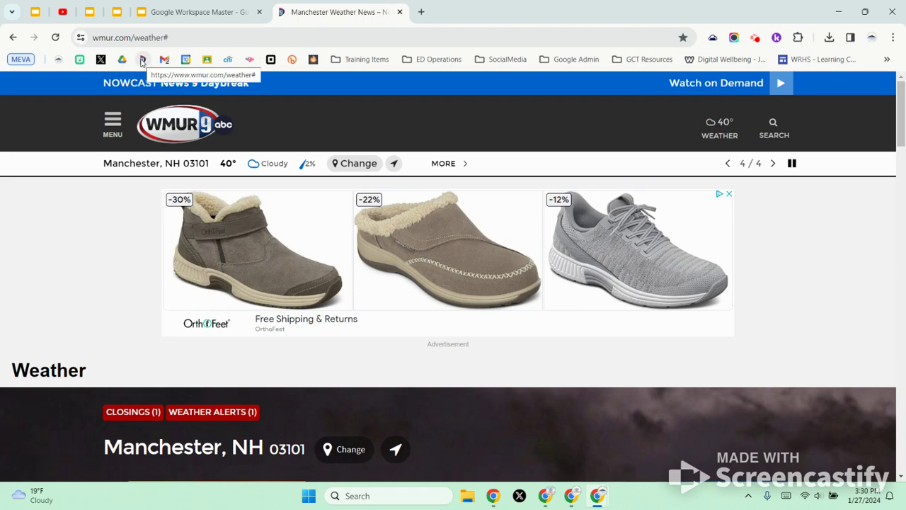
# Step: Reorder the bookmarks bar: place the weather icon just before the X icon and the green icon just after Google Classroom
pyautogui.moveTo(142, 61); pyautogui.dragTo(99, 61)
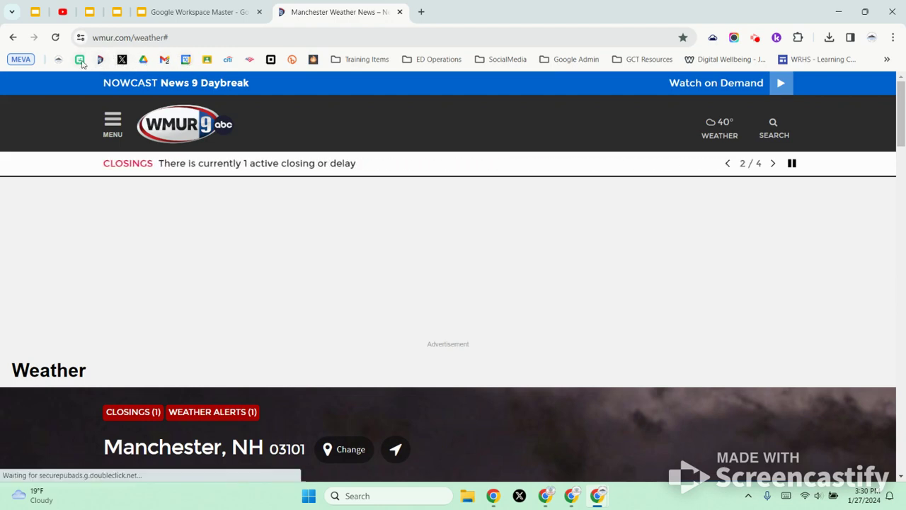
pyautogui.moveTo(755, 47); pyautogui.dragTo(777, 133)
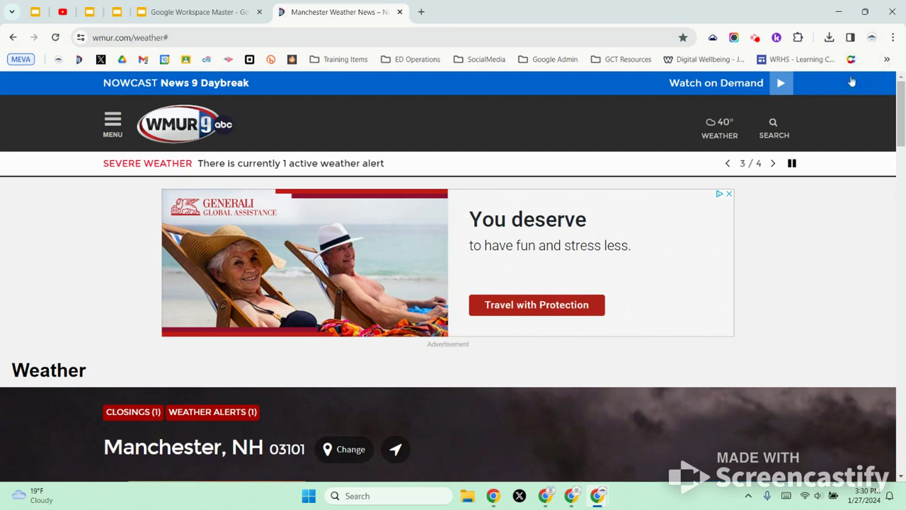
pyautogui.click(887, 61)
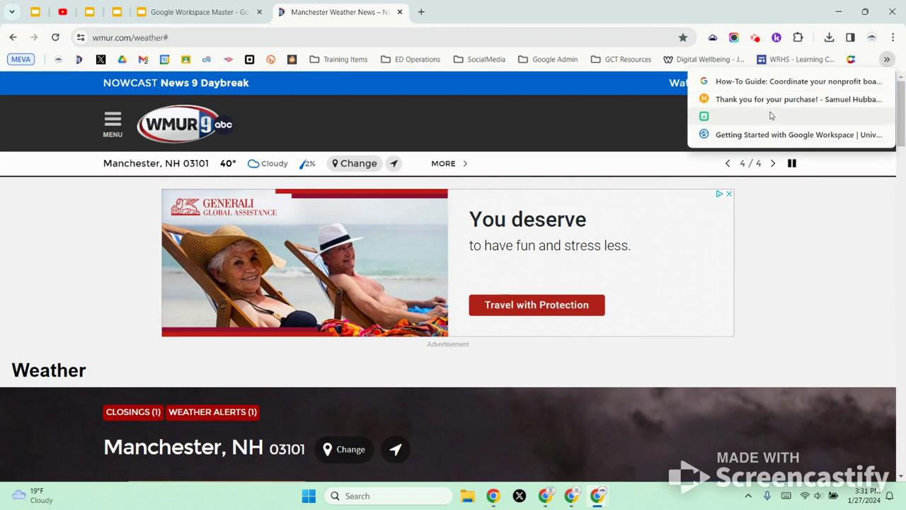
pyautogui.moveTo(306, 62); pyautogui.dragTo(204, 59)
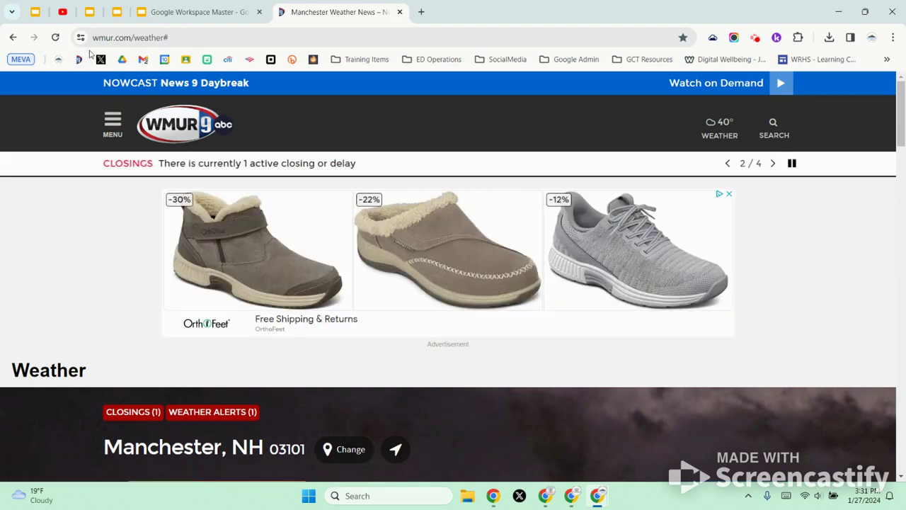
# Step: Examine the X bookmark's name and URL, save it with the name left blank, and return to the shortcuts slide
pyautogui.rightClick(102, 62)
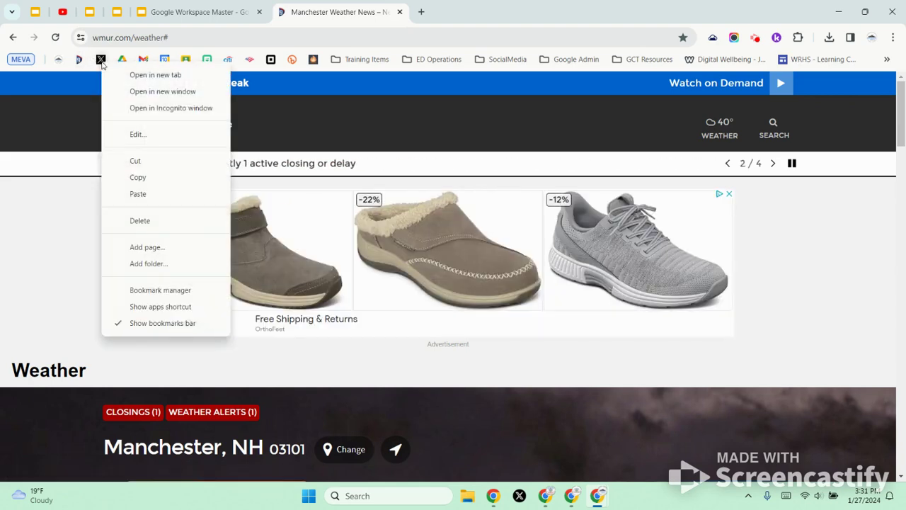
pyautogui.click(140, 135)
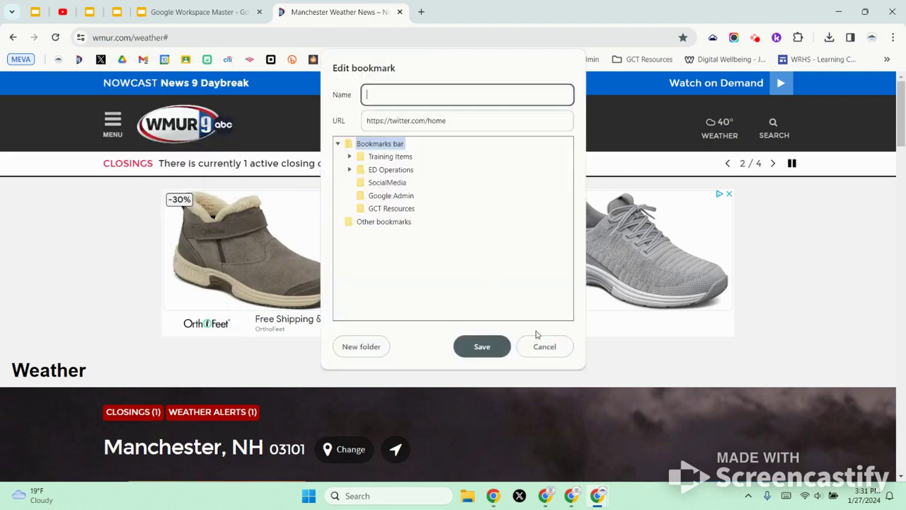
pyautogui.click(481, 346)
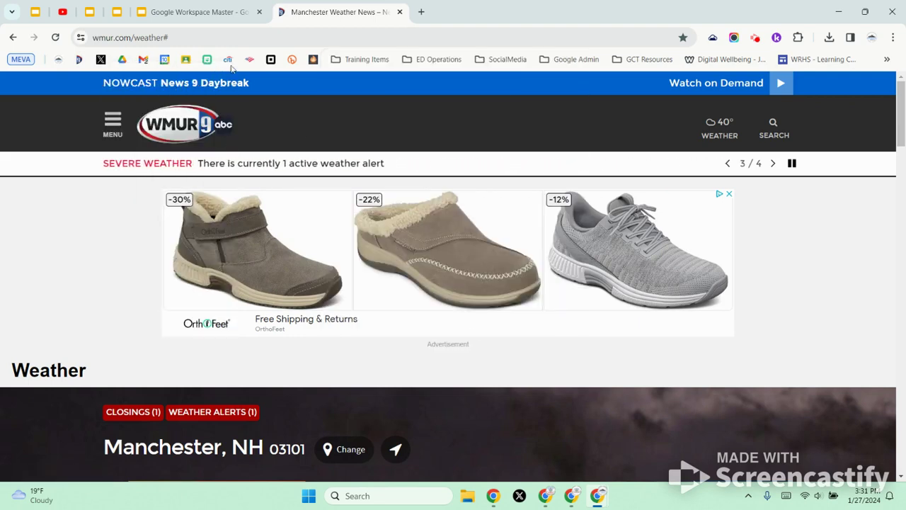
pyautogui.click(204, 14)
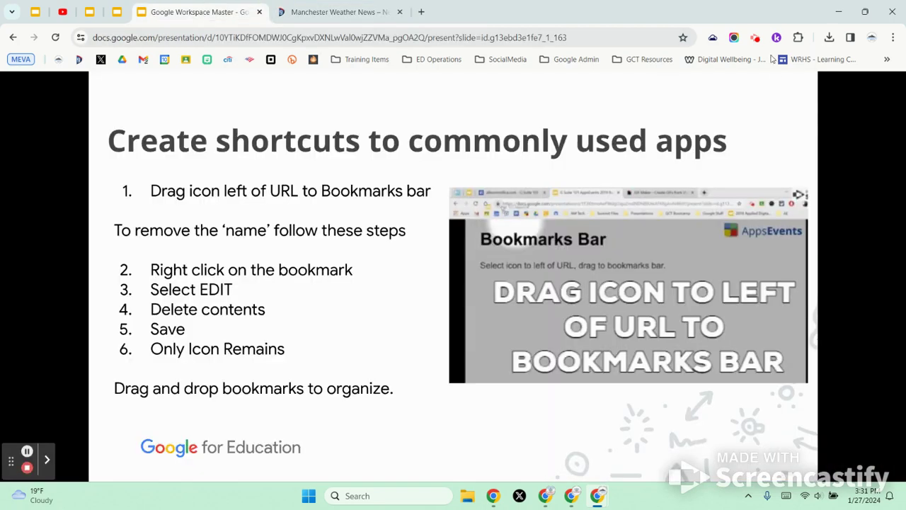